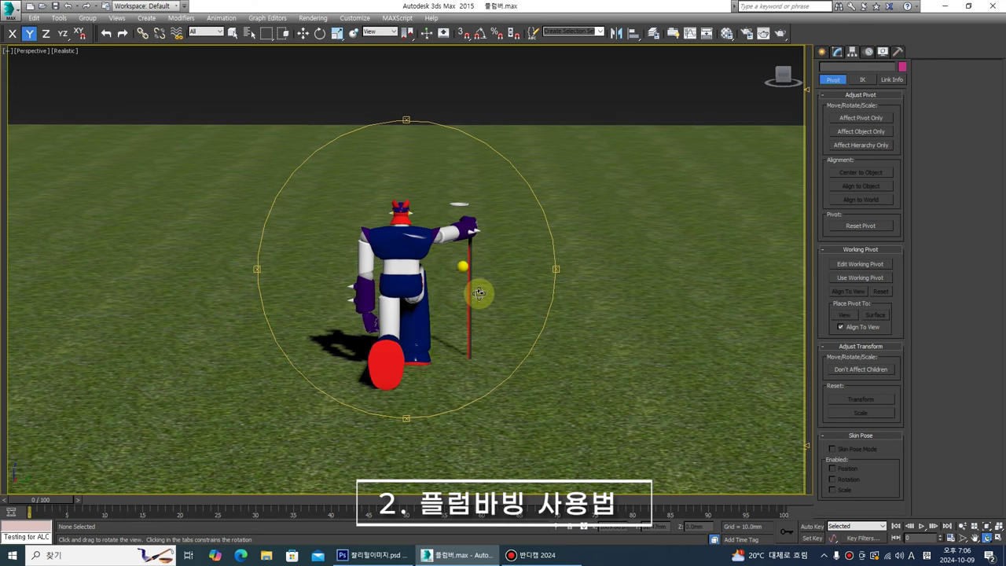
- Restore the four-viewport layout and select the figure, club, ball, hole and ground together in the Right view
drag(437, 290, 480, 280)
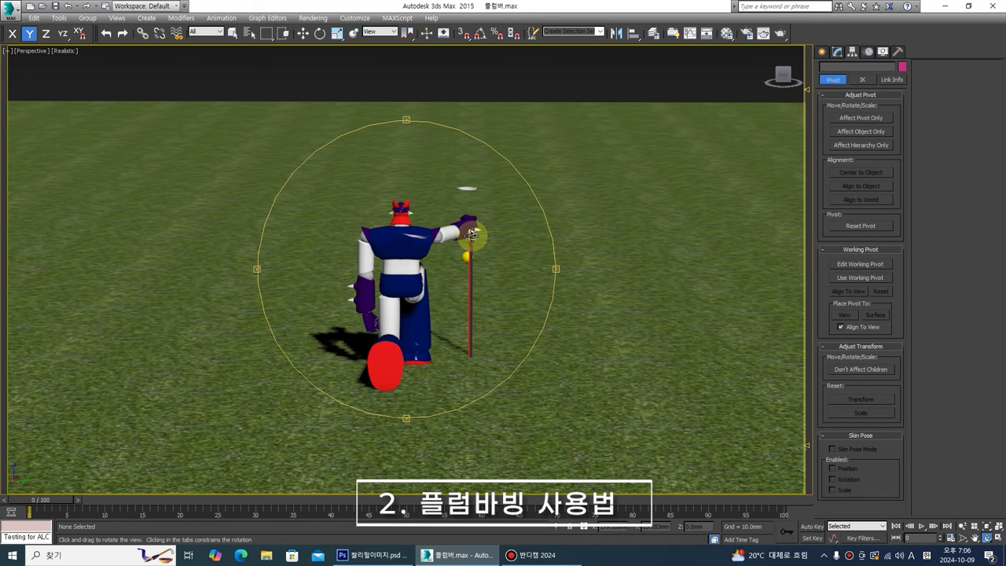
scroll(463, 310, up, 5)
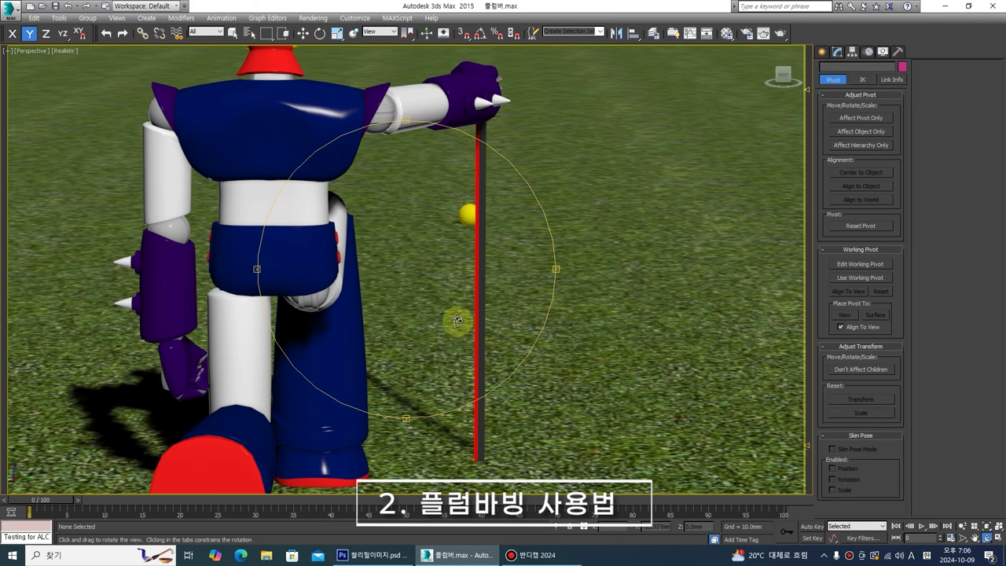
scroll(457, 298, down, 5)
drag(408, 284, 408, 292)
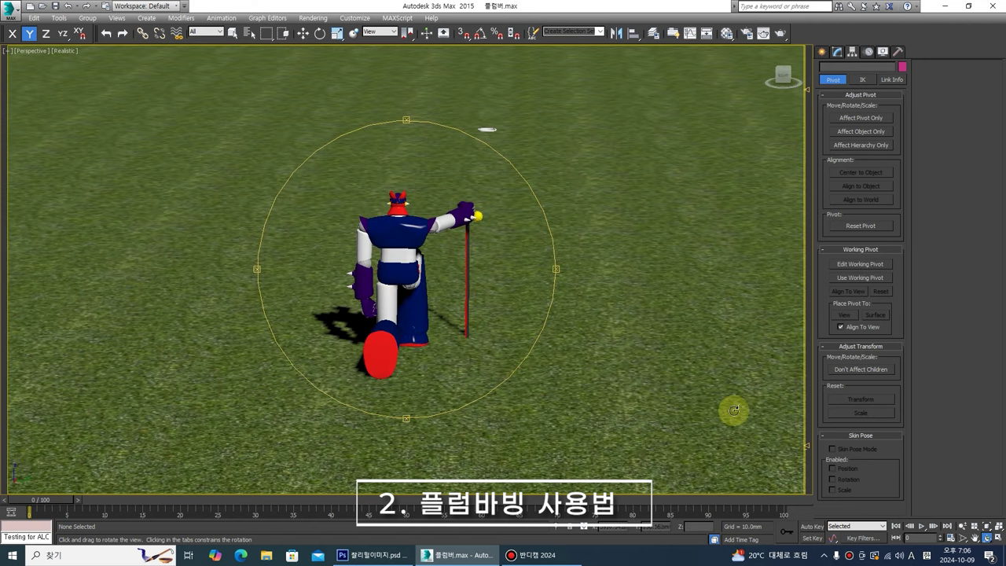
click(996, 539)
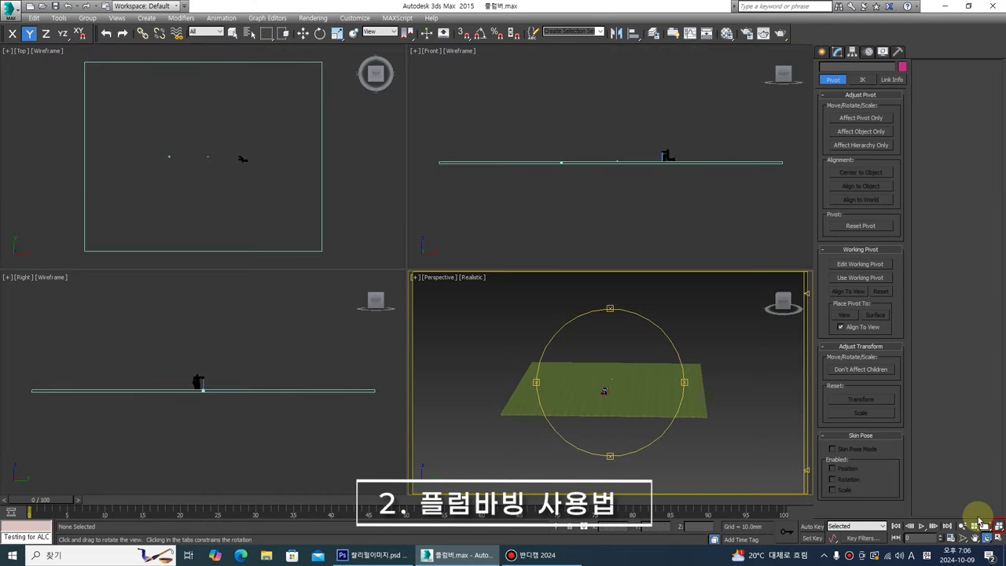
click(238, 416)
drag(194, 407, 254, 298)
drag(144, 294, 301, 393)
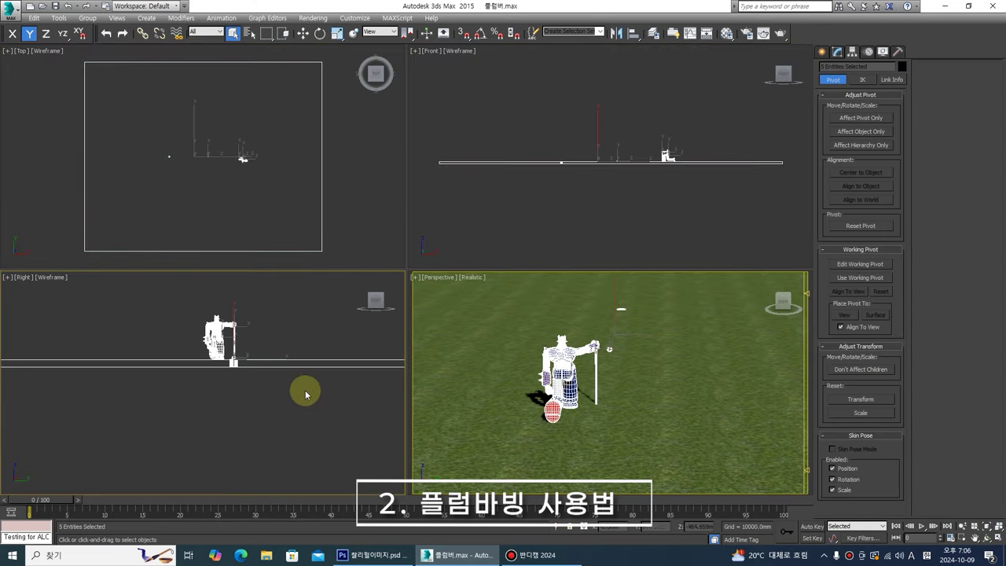
scroll(235, 326, up, 4)
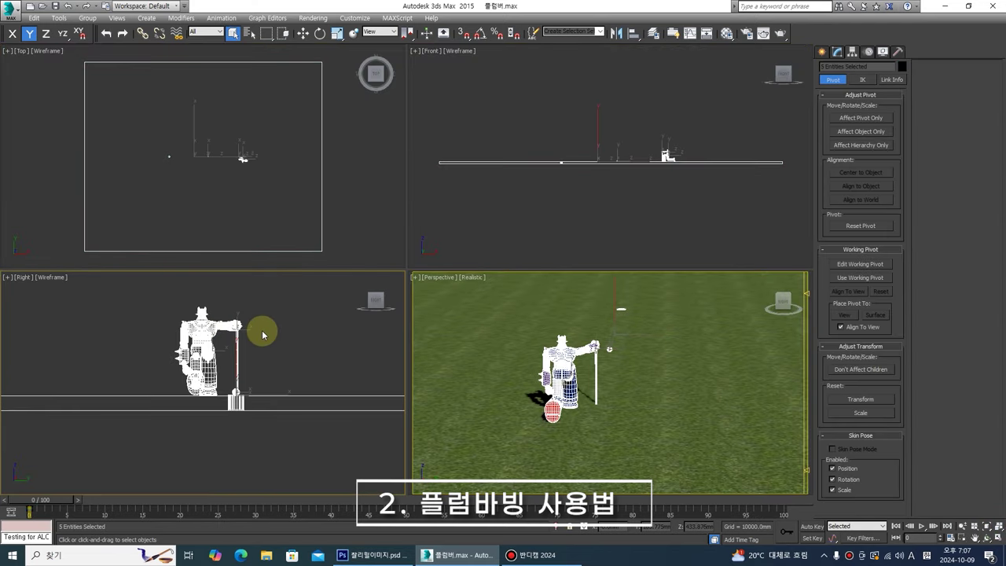
- Rotate the whole scene counterclockwise about its selection centre with angle snap on, so the ground rises to the right in the Right view
click(319, 33)
drag(406, 33, 409, 62)
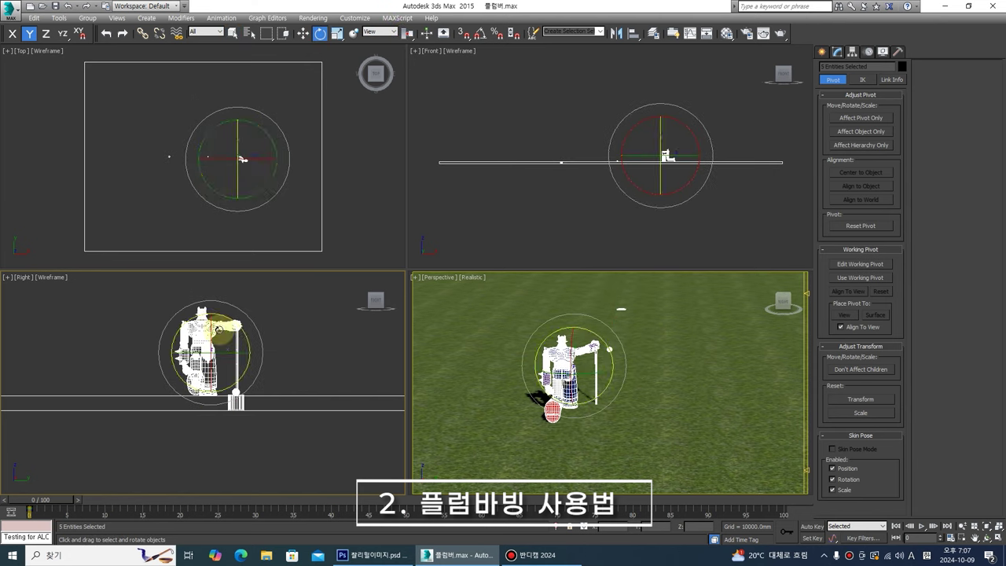
click(46, 33)
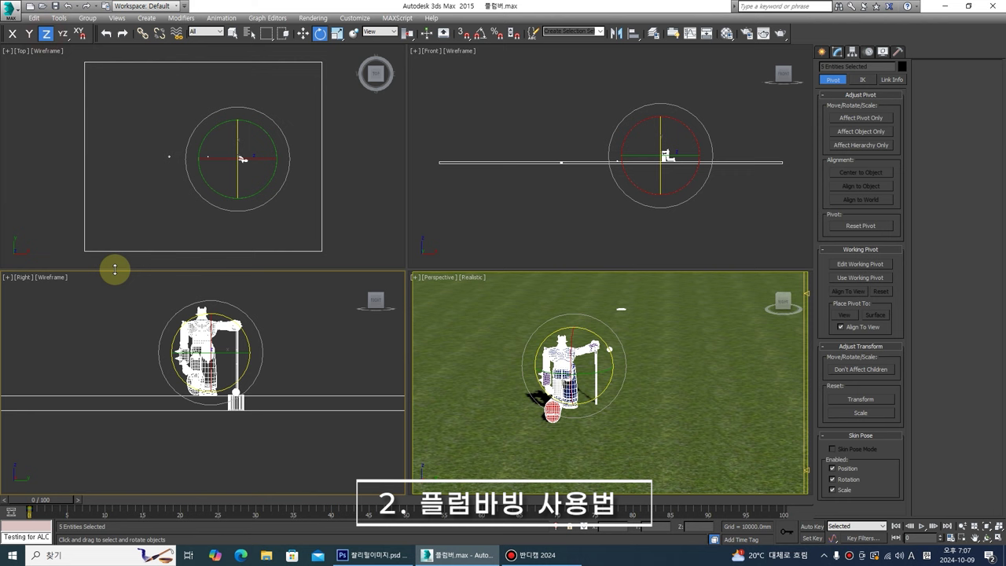
scroll(138, 299, up, 2)
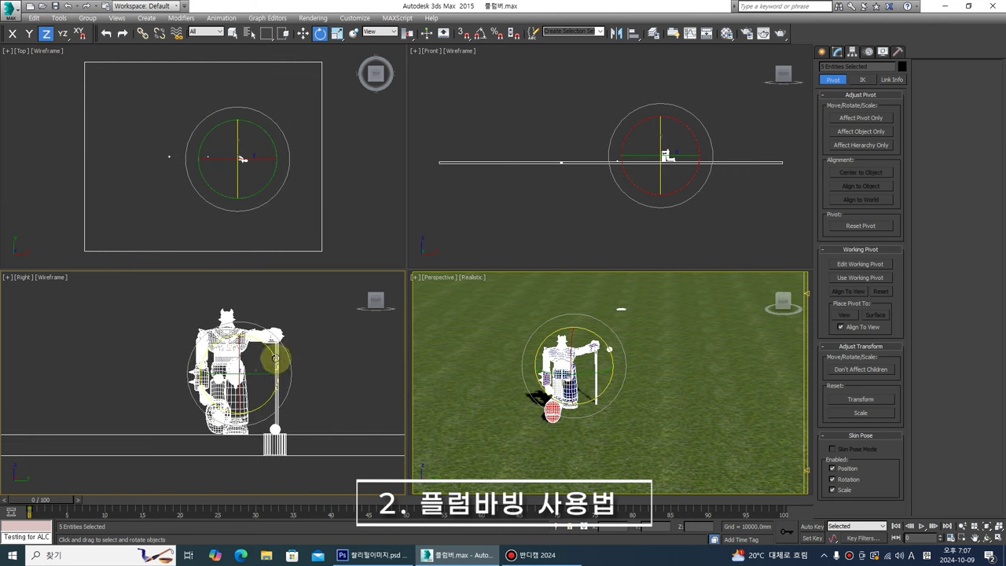
drag(276, 358, 274, 356)
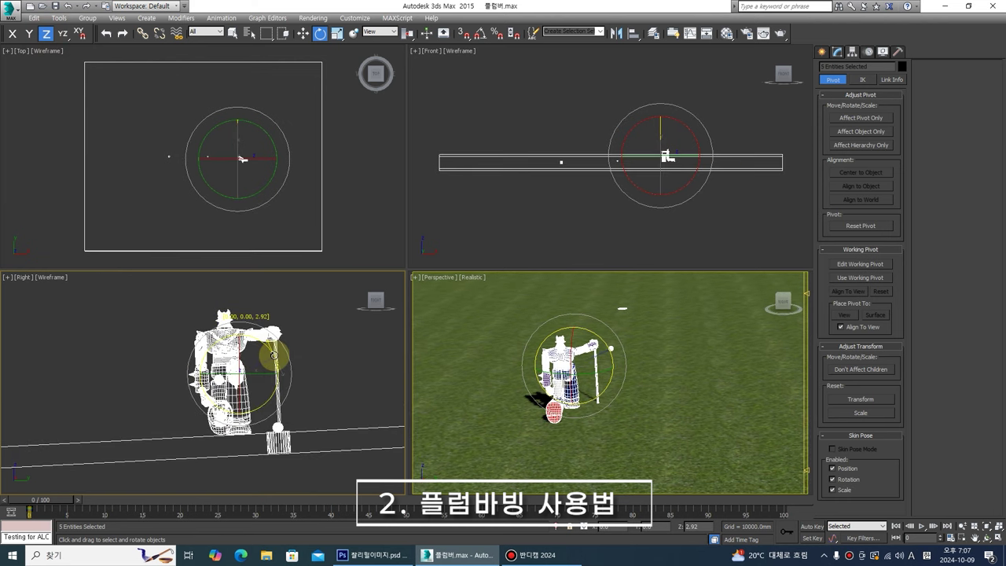
right_click(455, 128)
click(480, 33)
click(273, 356)
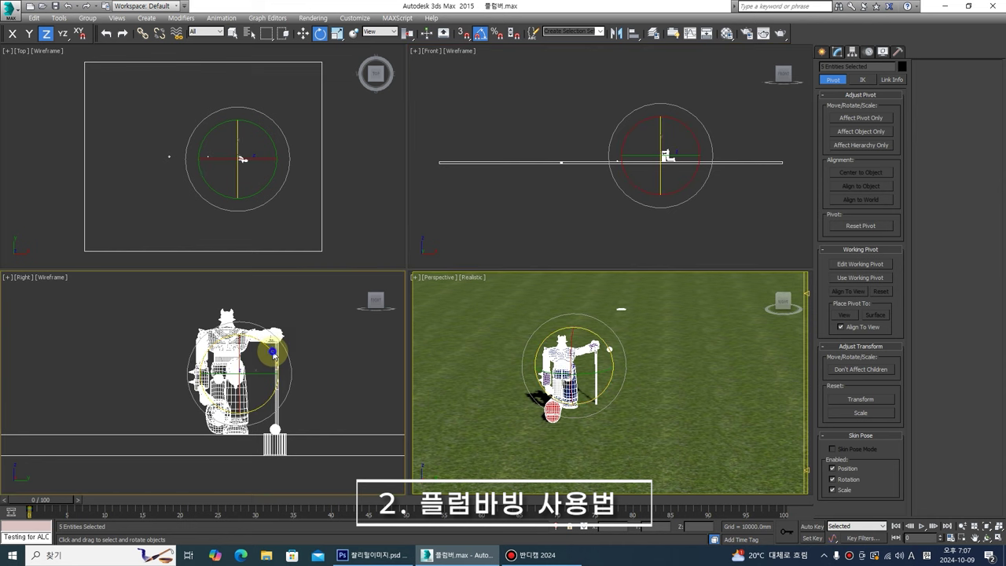
drag(271, 349, 266, 338)
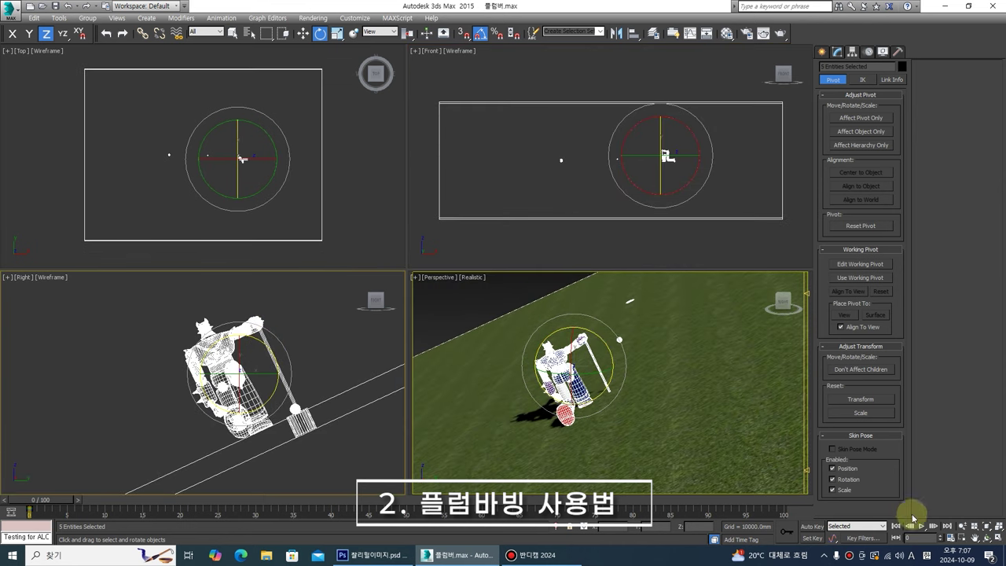
- Select only the club and move its pivot to the upper end at the figure's hand
click(987, 538)
click(597, 381)
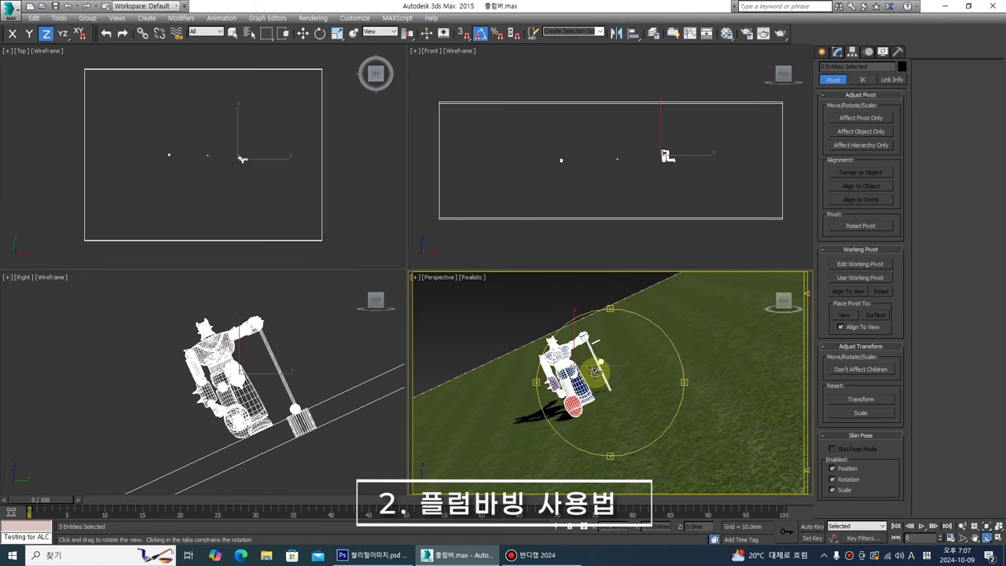
scroll(603, 362, up, 5)
scroll(603, 362, down, 5)
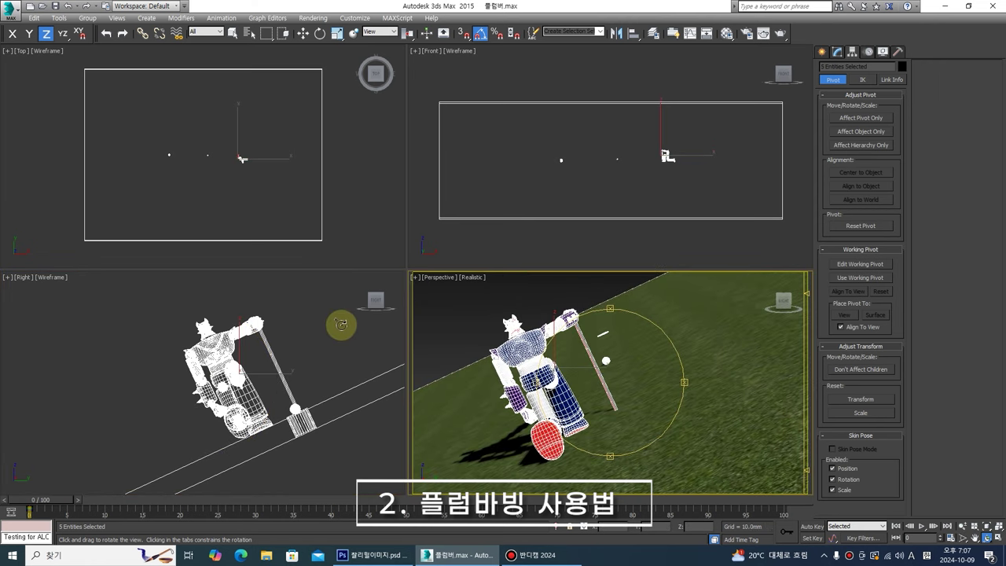
right_click(308, 344)
click(267, 363)
click(267, 363)
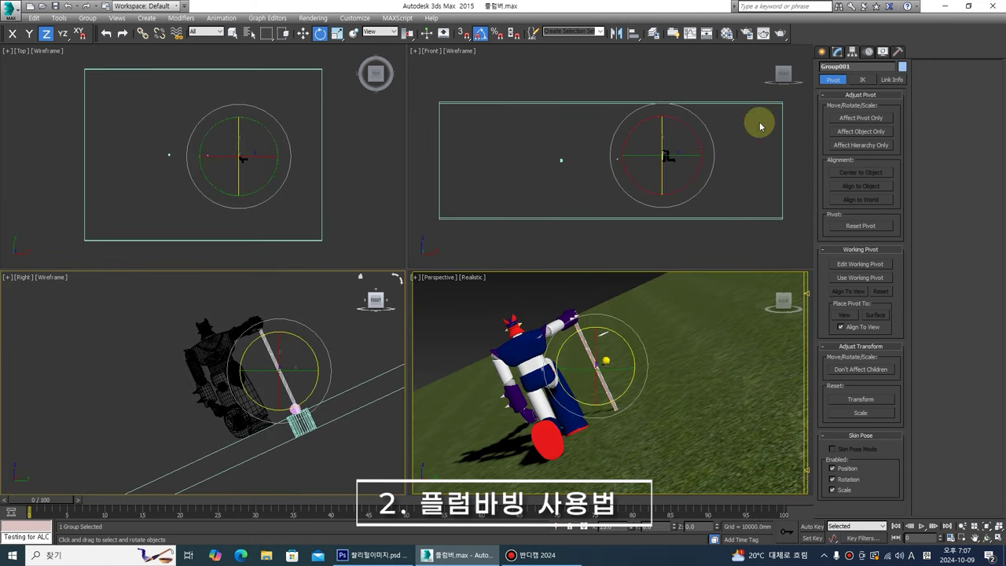
click(860, 117)
click(860, 187)
click(845, 117)
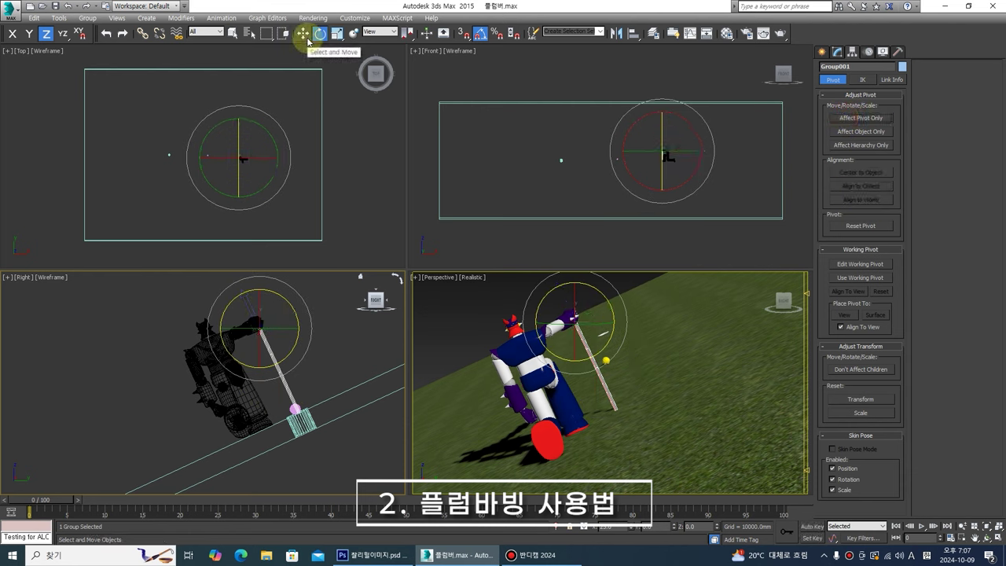
- Switch the Right view to Shaded display and rotate the club about its upper end until it hangs vertically
scroll(235, 350, up, 2)
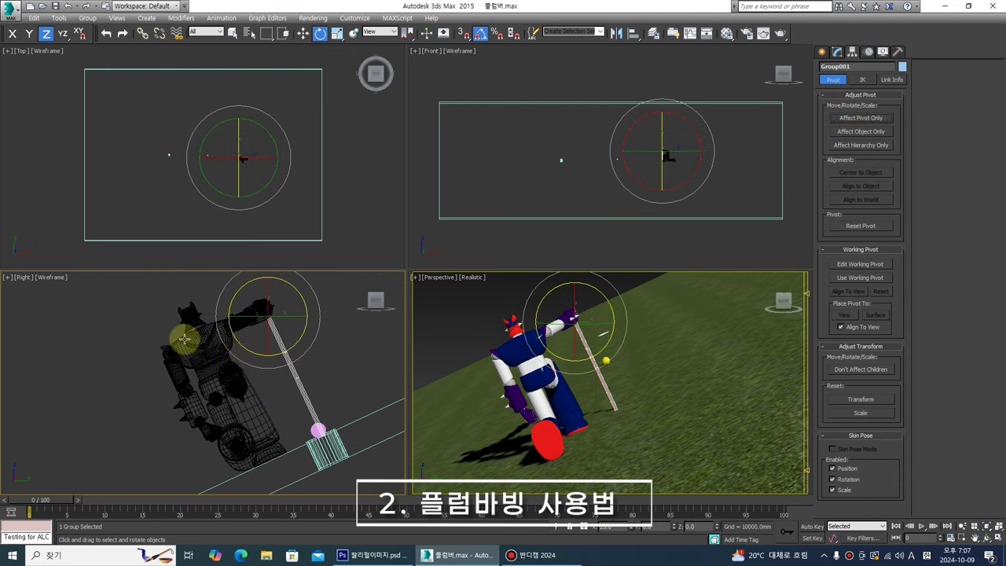
click(54, 280)
click(78, 298)
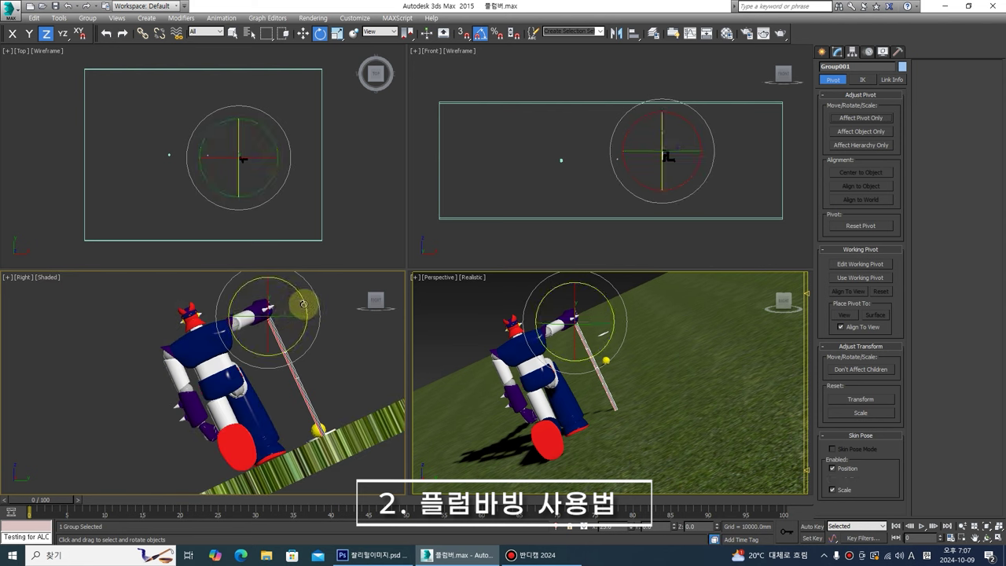
drag(305, 303, 306, 316)
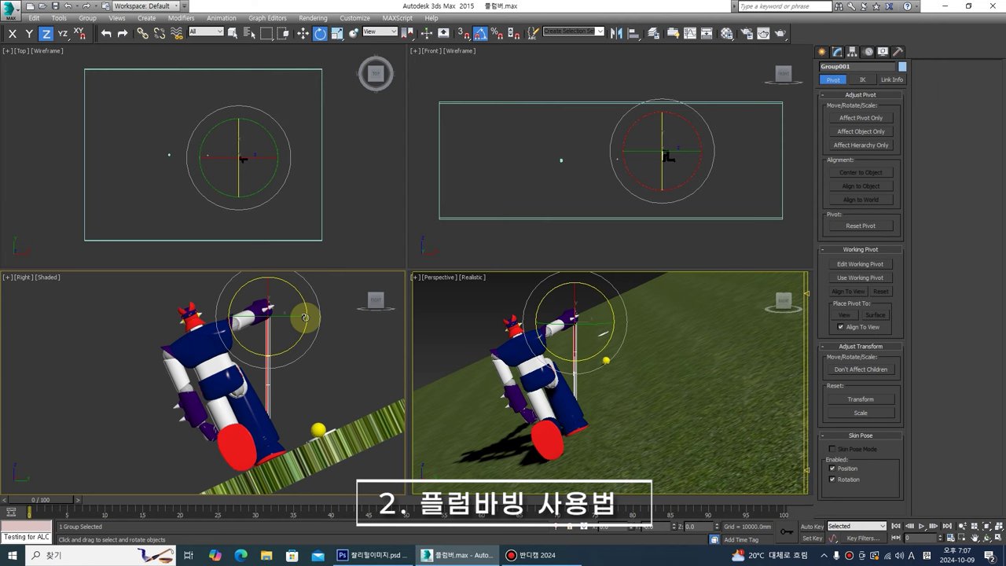
- Examine how the ball and hole line up with the vertical club from behind in the Perspective view
click(302, 33)
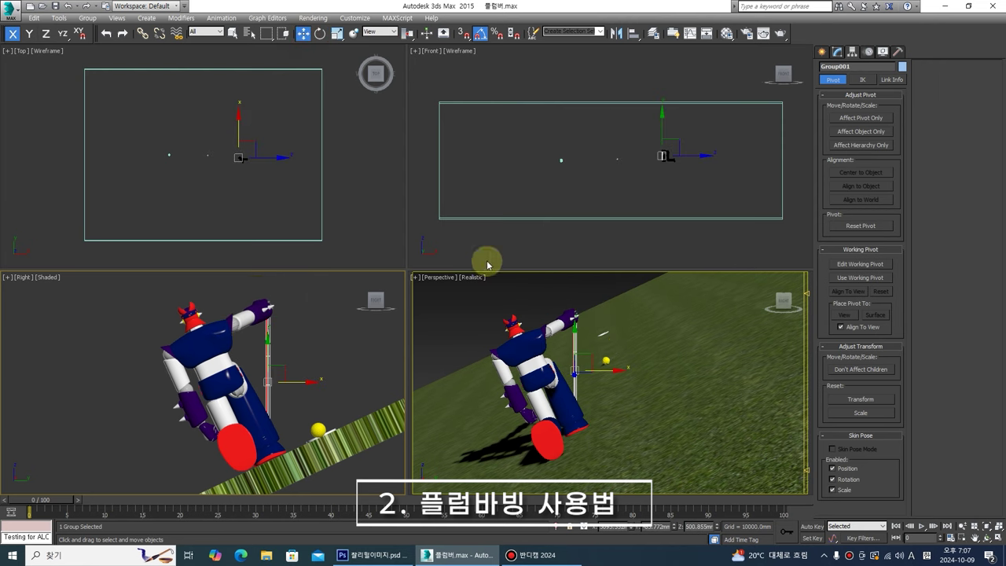
click(987, 538)
scroll(576, 372, up, 3)
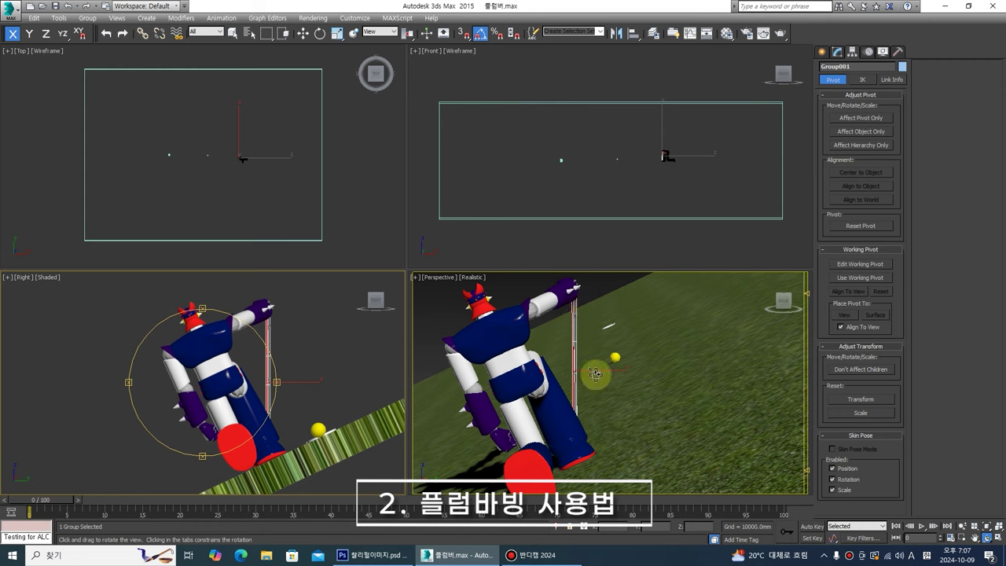
click(652, 353)
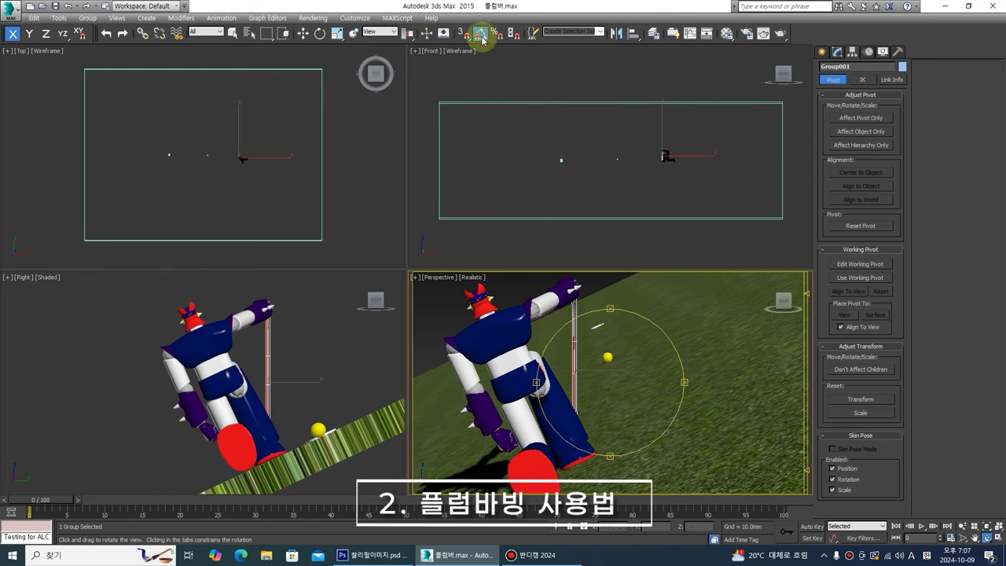
alt+middle_drag(617, 331, 625, 328)
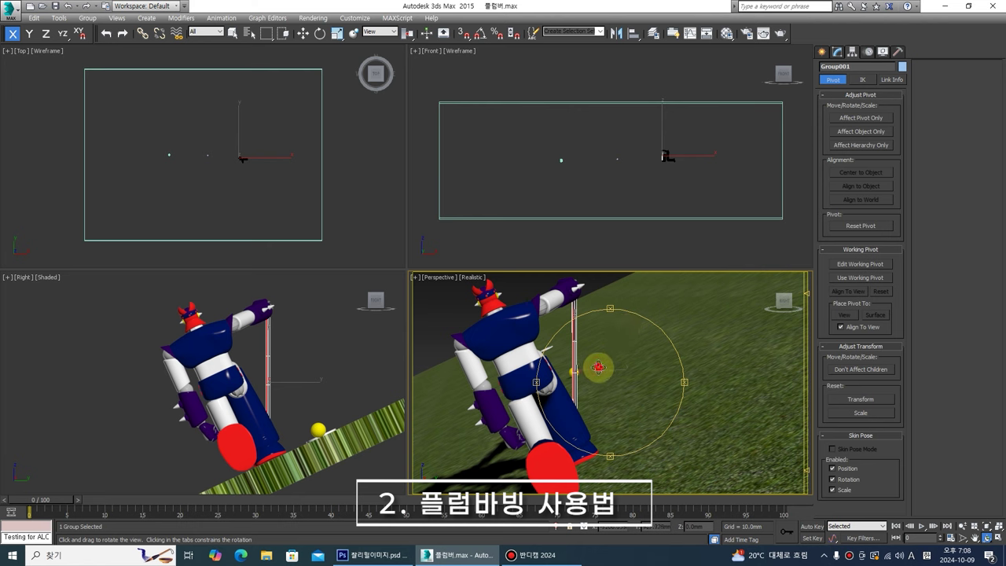
alt+middle_drag(599, 366, 599, 366)
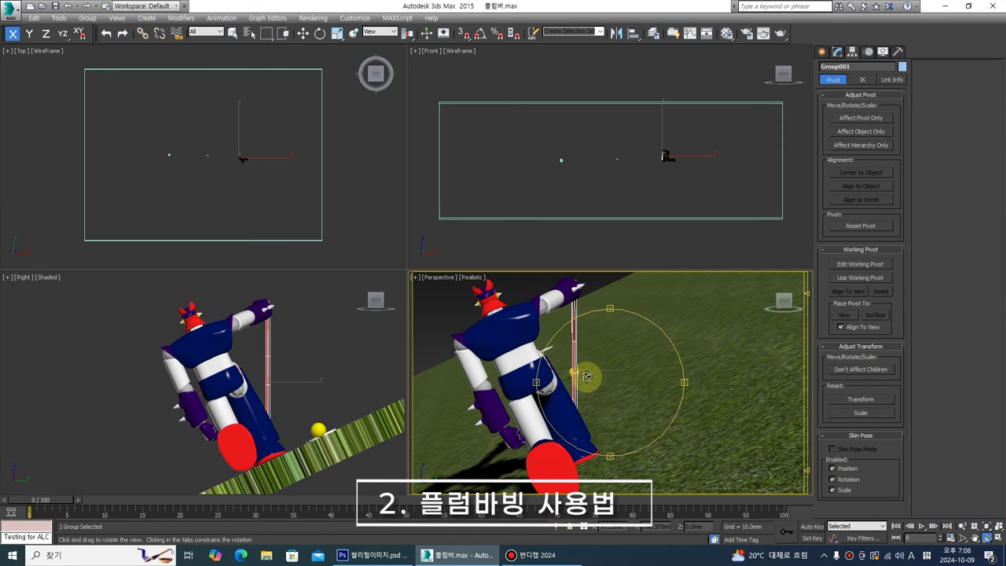
scroll(574, 380, up, 3)
click(988, 538)
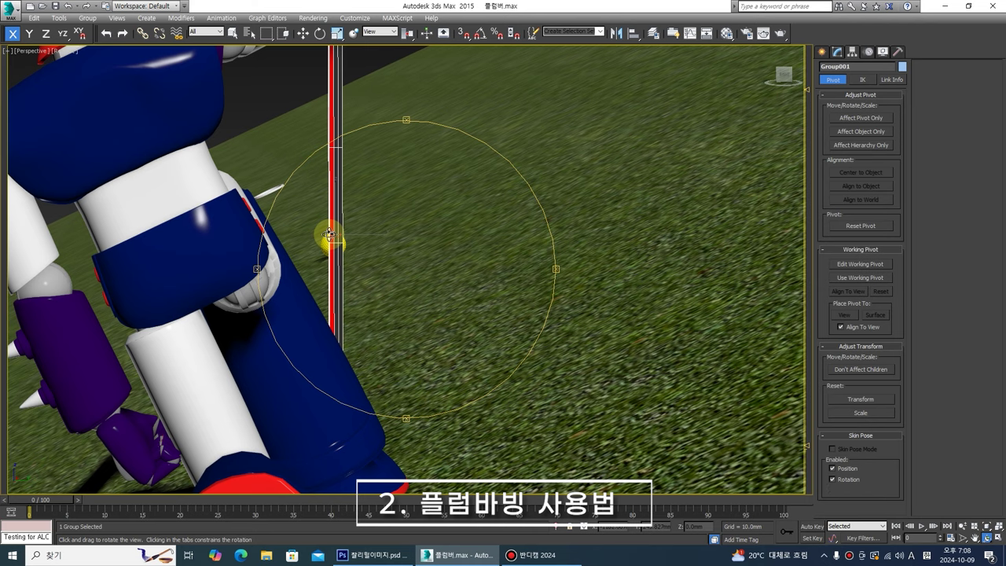
mouse_move(338, 229)
mouse_down()
mouse_move(321, 209)
mouse_move(338, 224)
mouse_up()
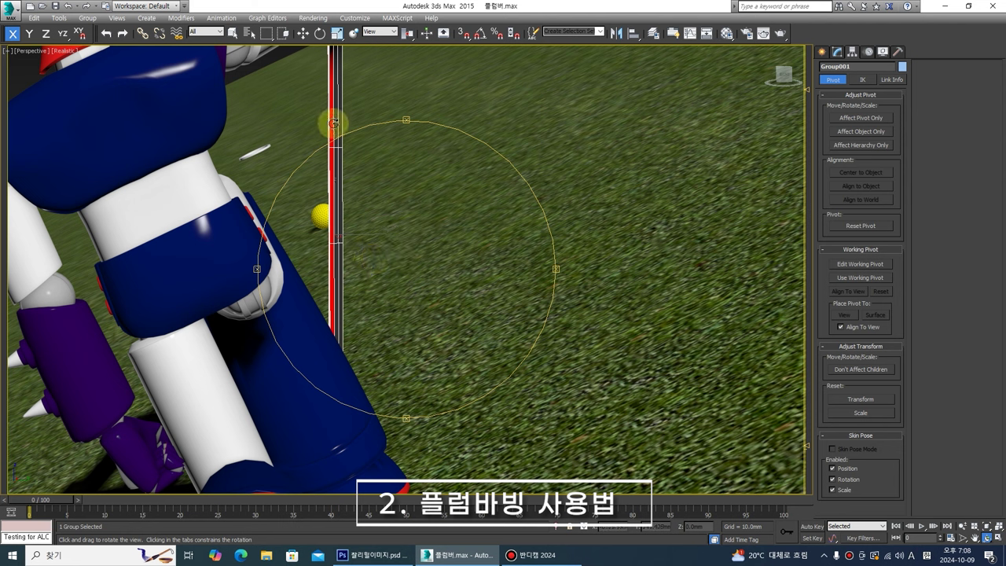
click(233, 33)
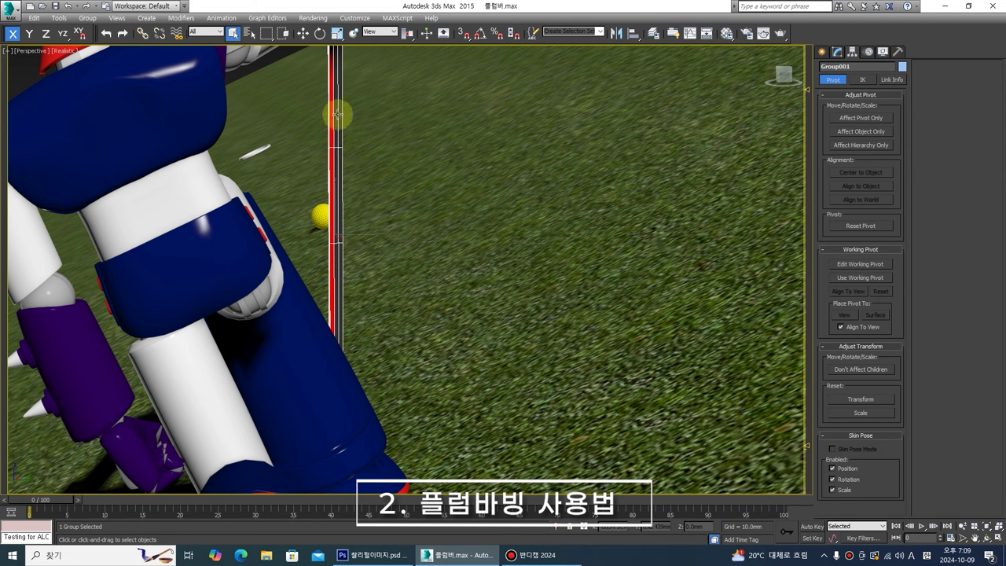
click(987, 538)
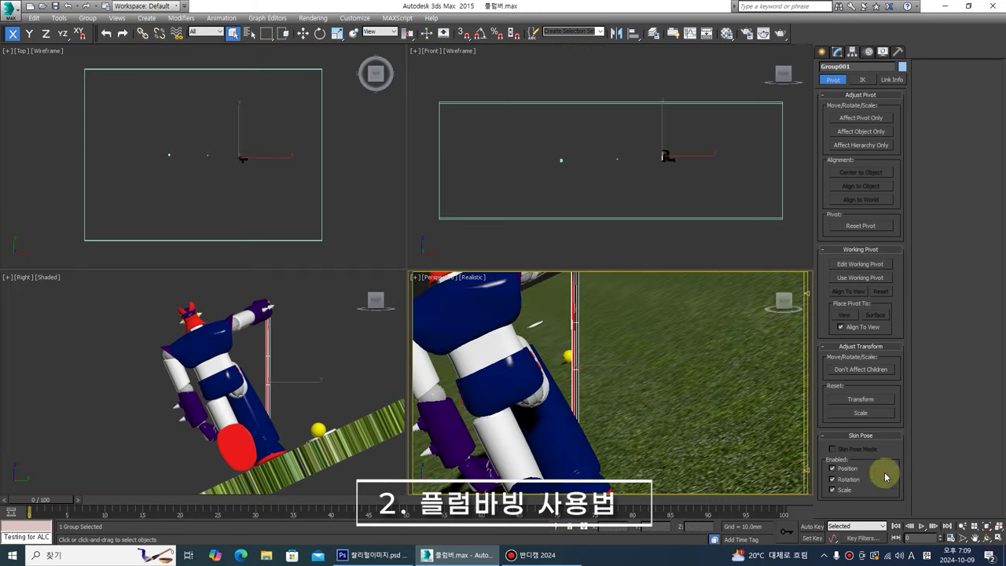
- Undo the club and scene rotations back to the level ground
click(69, 6)
click(69, 6)
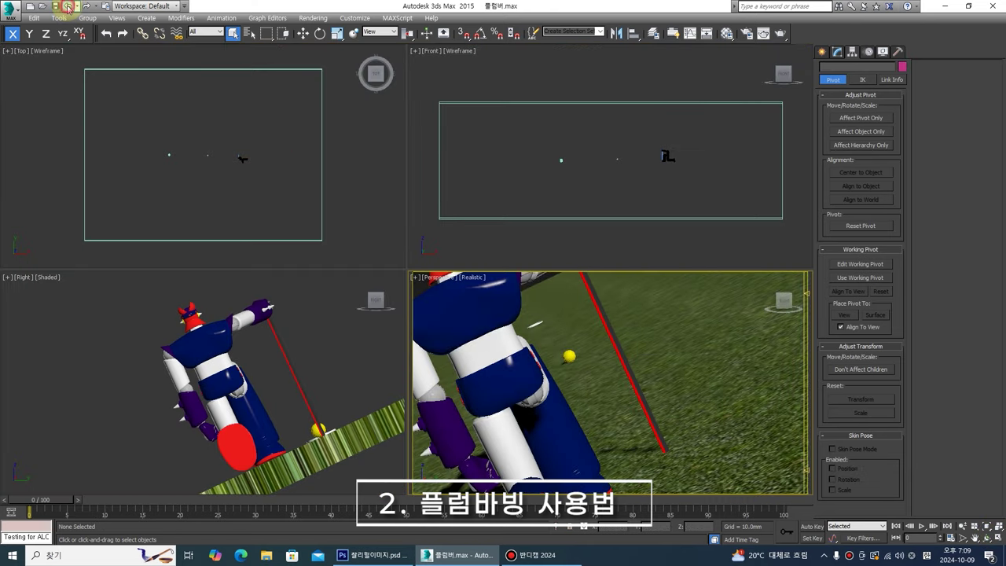
click(69, 6)
- Switch the Right view back to Wireframe display and select all the scene objects there
click(315, 341)
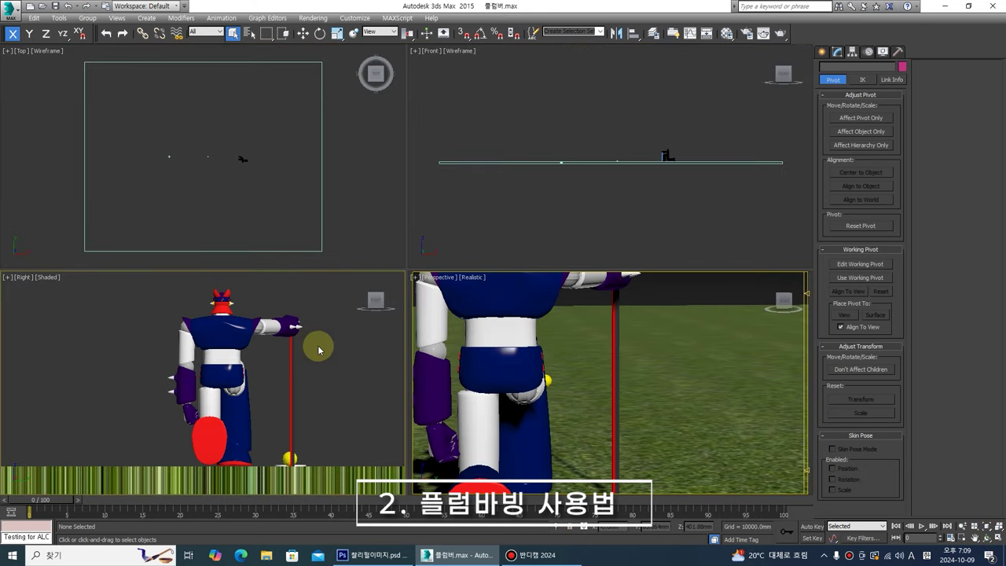
middle_drag(319, 348, 272, 334)
click(47, 276)
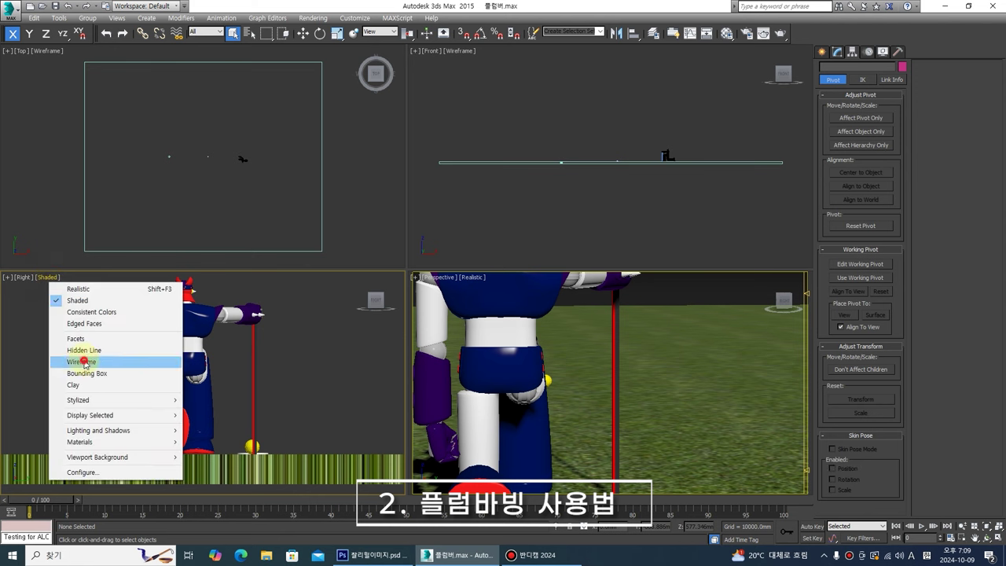
click(73, 359)
scroll(308, 381, down, 3)
drag(145, 290, 330, 460)
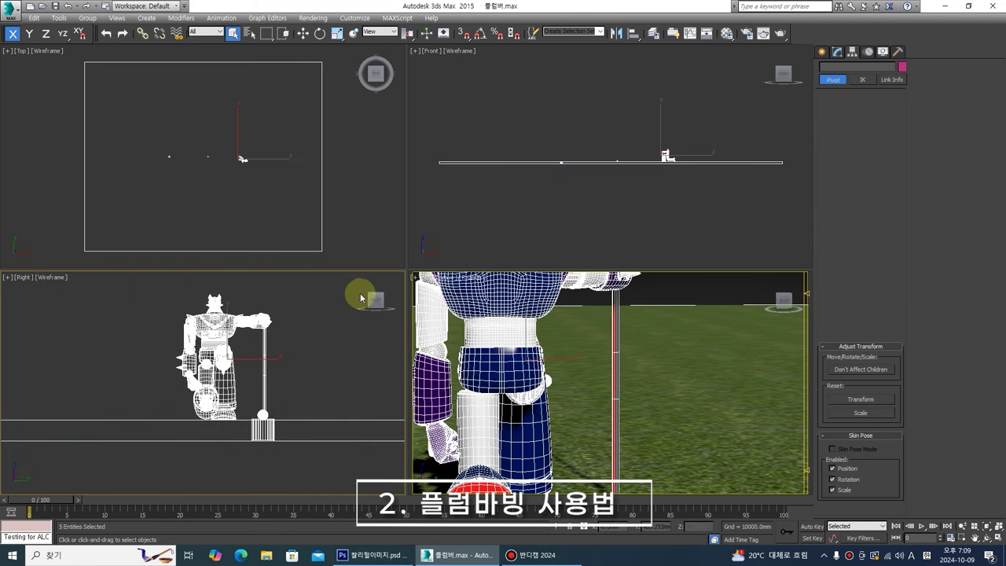
- Rotate the whole scene clockwise about its selection centre with angle snap on, so the ground falls to the right in the Right view
click(320, 33)
drag(407, 35, 406, 54)
click(256, 336)
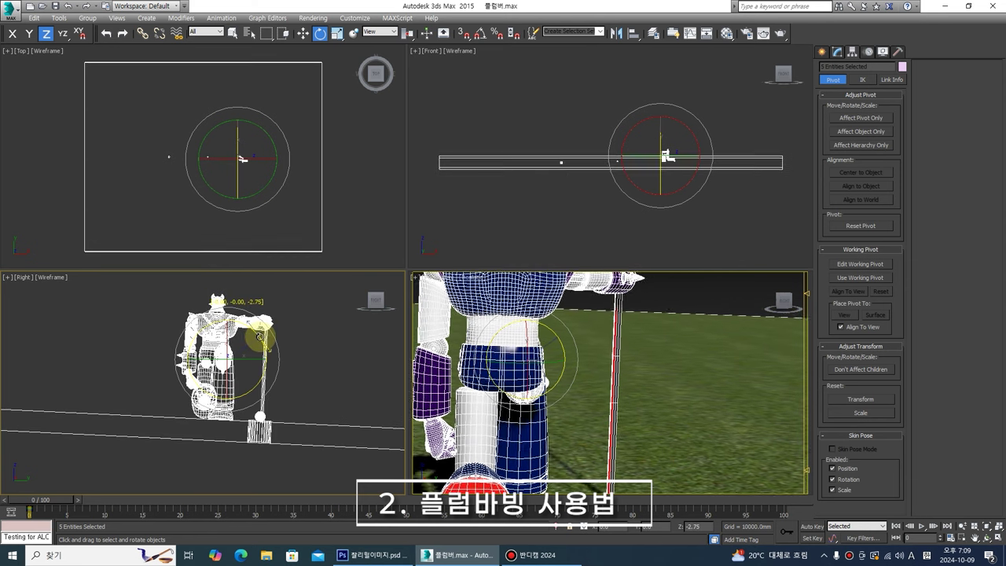
right_click(434, 116)
click(479, 34)
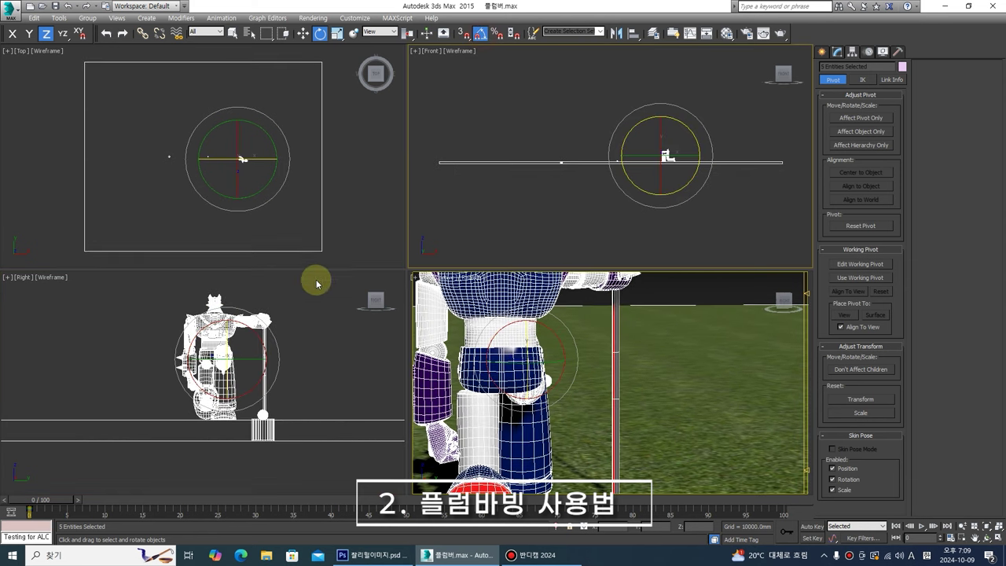
click(256, 336)
drag(259, 336, 264, 334)
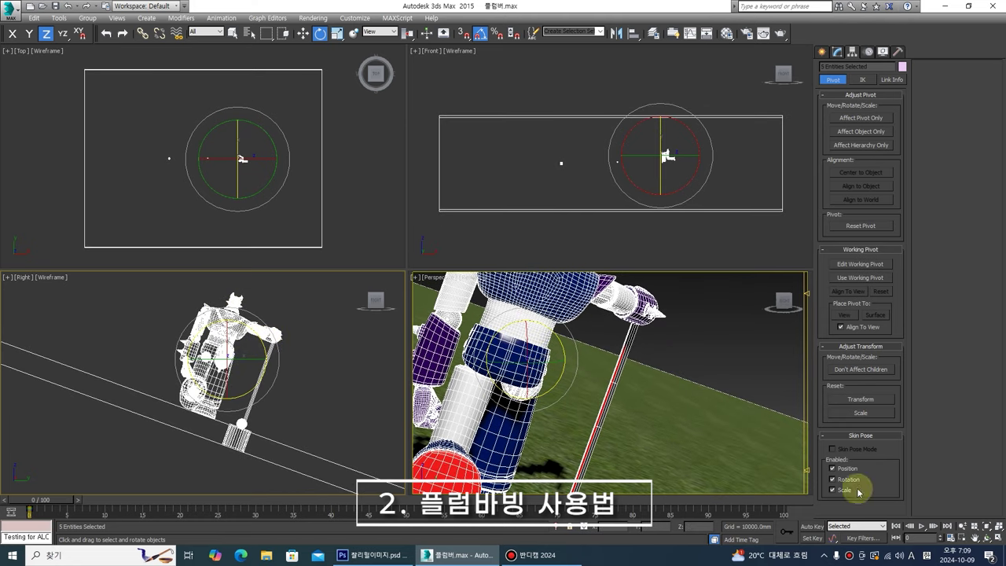
- Rotate only the club group counterclockwise by 20 degrees about its pivot at the hand in the Right view, so it hangs vertically
click(962, 526)
mouse_move(680, 369)
mouse_down()
mouse_move(674, 404)
mouse_move(676, 385)
mouse_up()
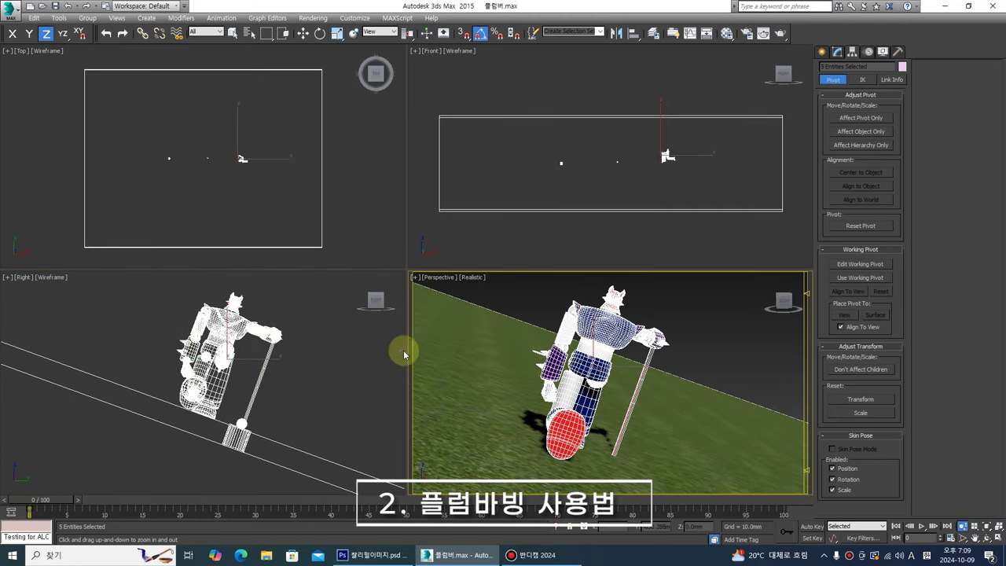
right_click(308, 348)
click(295, 360)
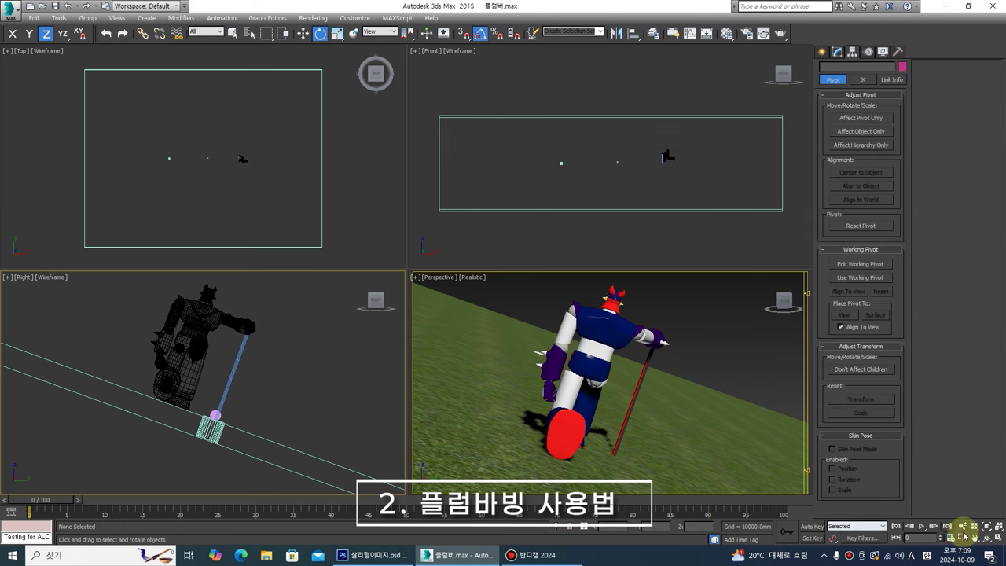
click(988, 539)
click(462, 242)
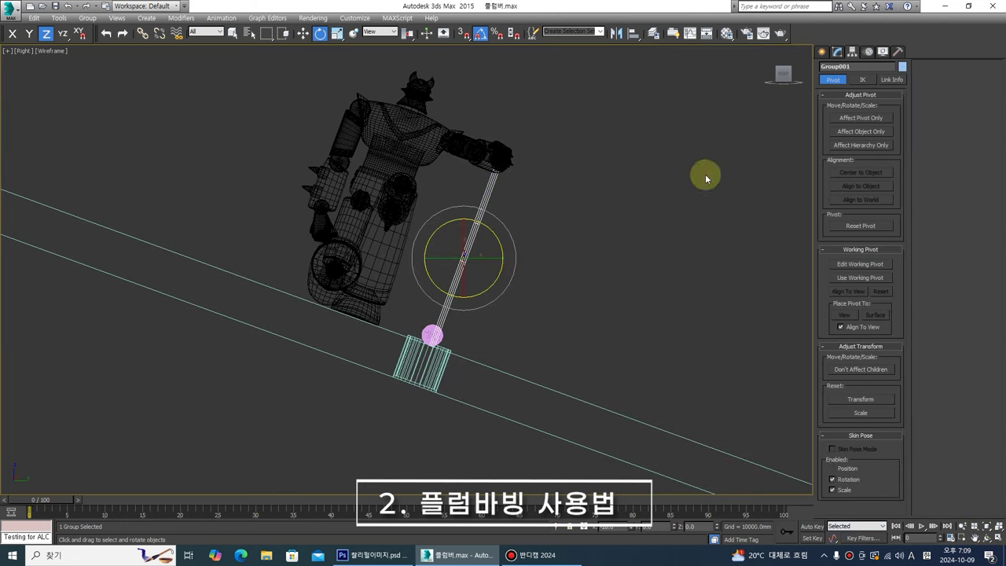
click(858, 117)
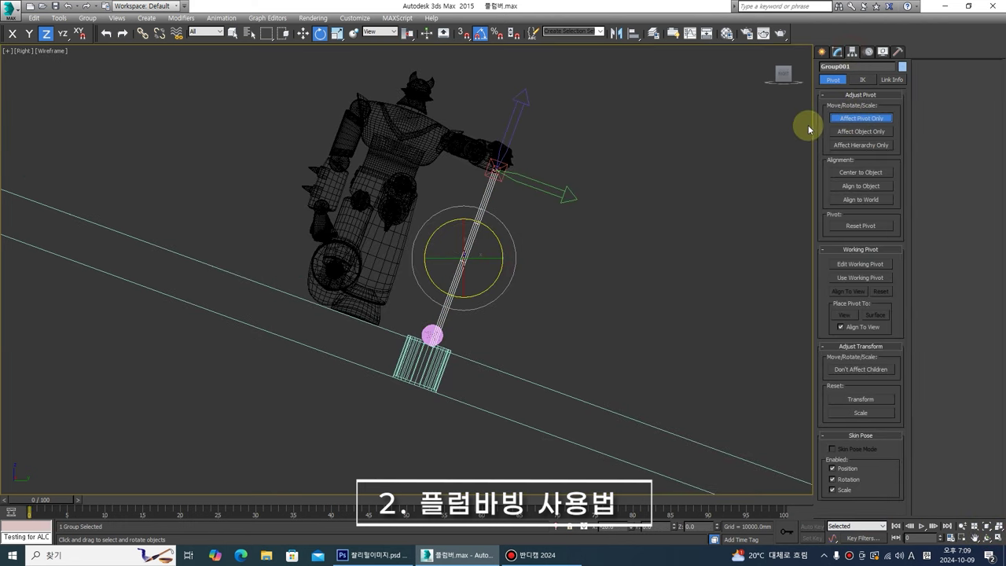
click(838, 117)
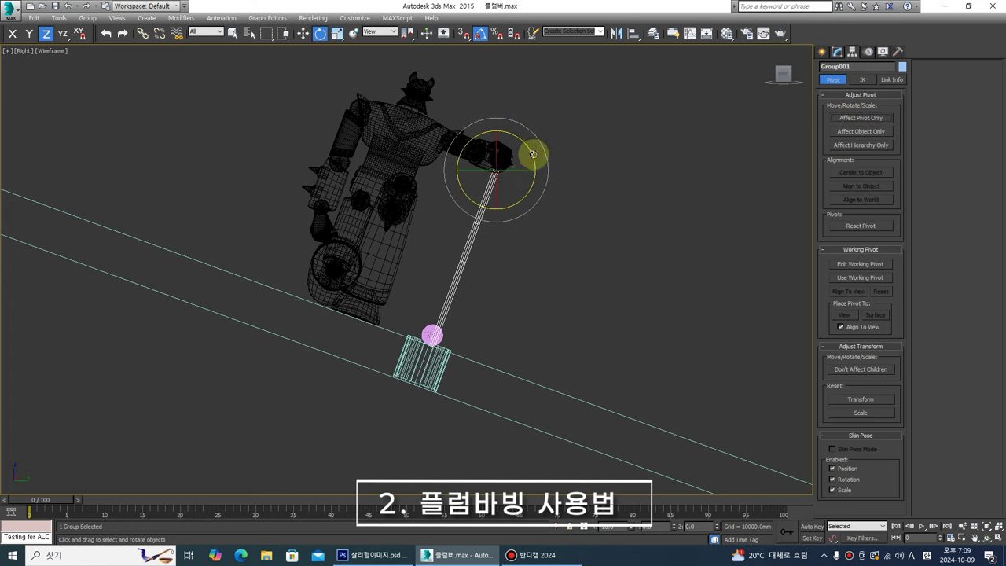
drag(533, 155, 528, 147)
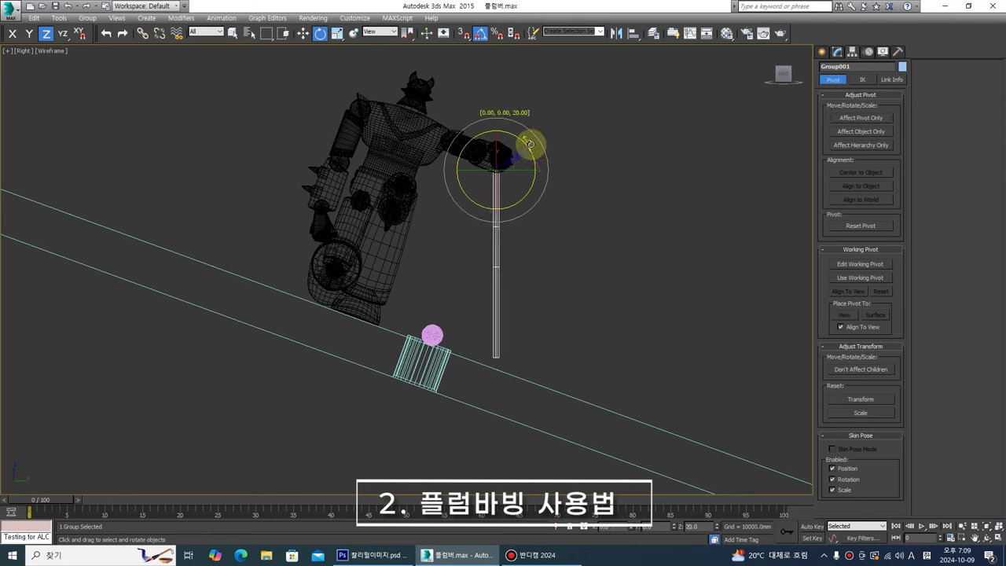
- Examine in the Perspective view from behind the player how the ball and hole line up with the vertical club on the tilted ground
click(998, 539)
middle_drag(730, 373, 698, 374)
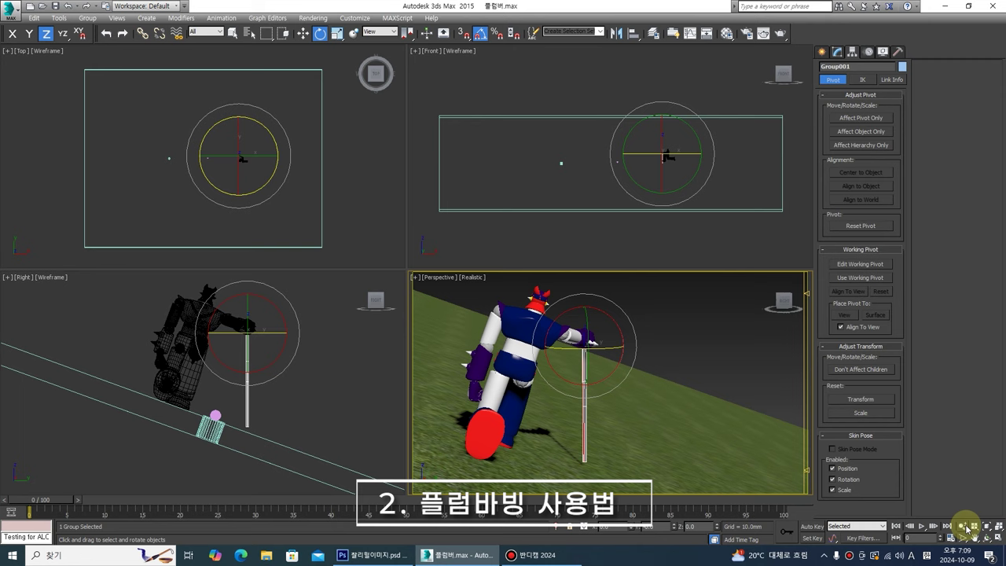
click(987, 539)
drag(563, 363, 544, 356)
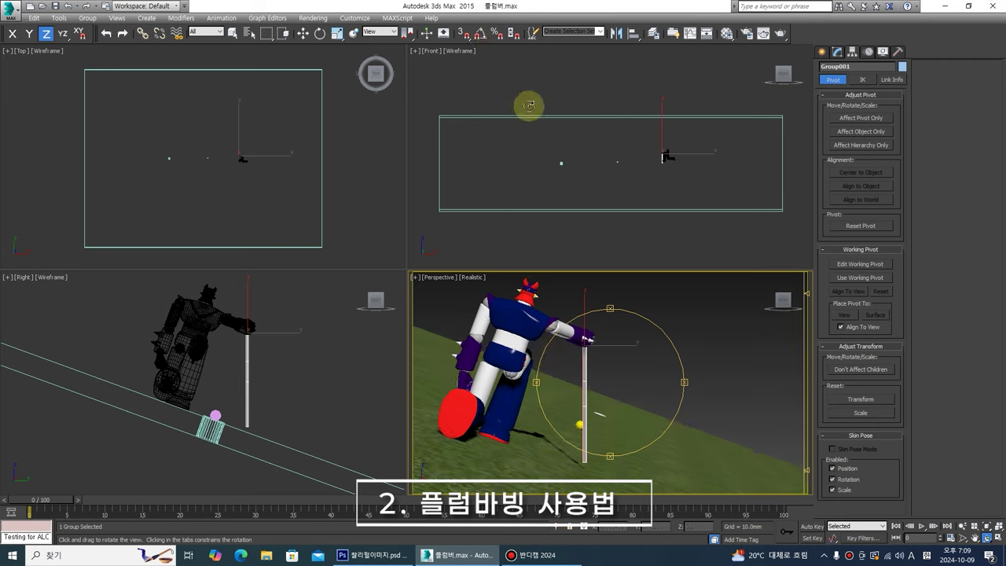
mouse_move(606, 348)
mouse_down()
mouse_move(595, 354)
mouse_move(617, 355)
mouse_up()
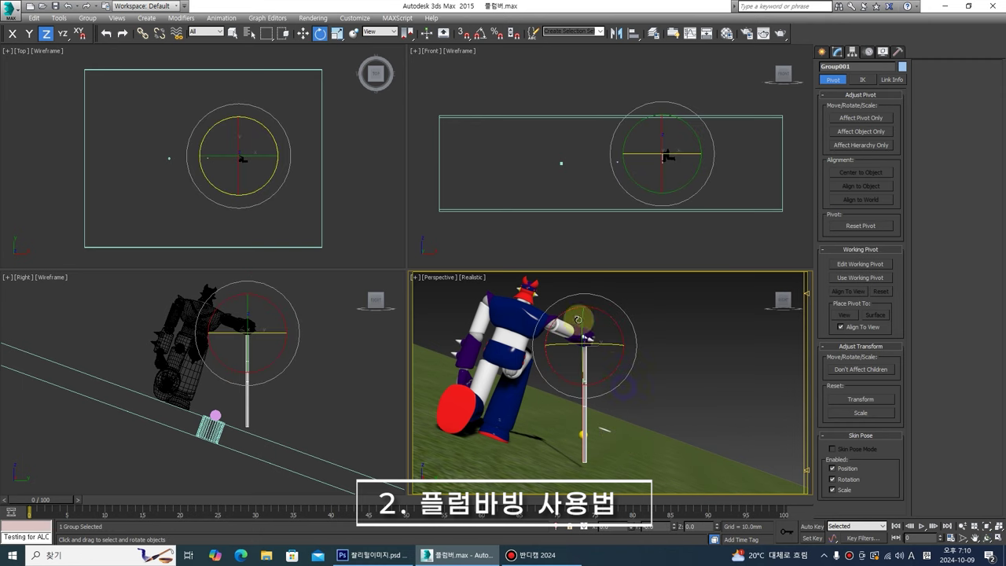
click(233, 33)
click(707, 397)
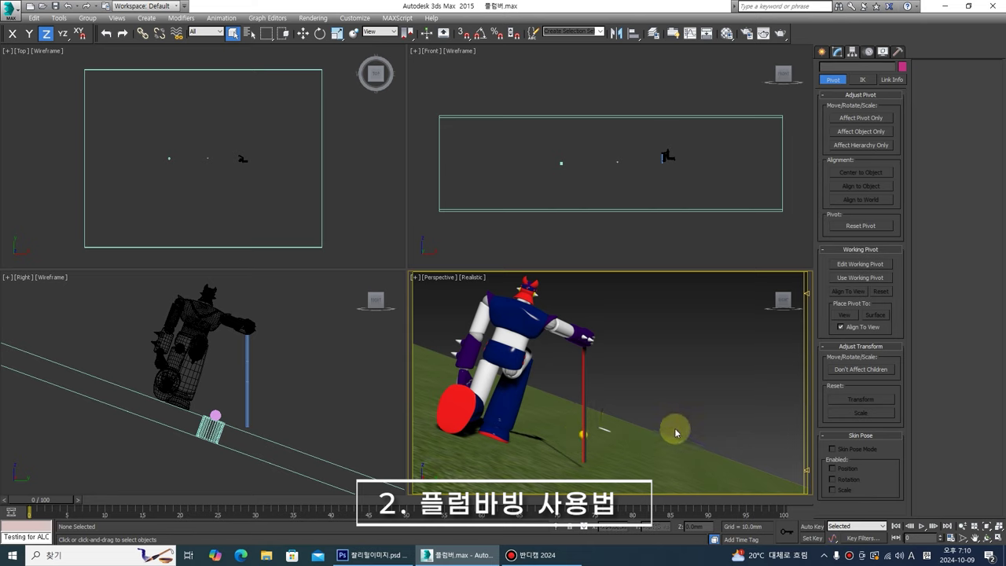
- Undo the club and scene rotations back to the level ground and clear the selection
click(326, 384)
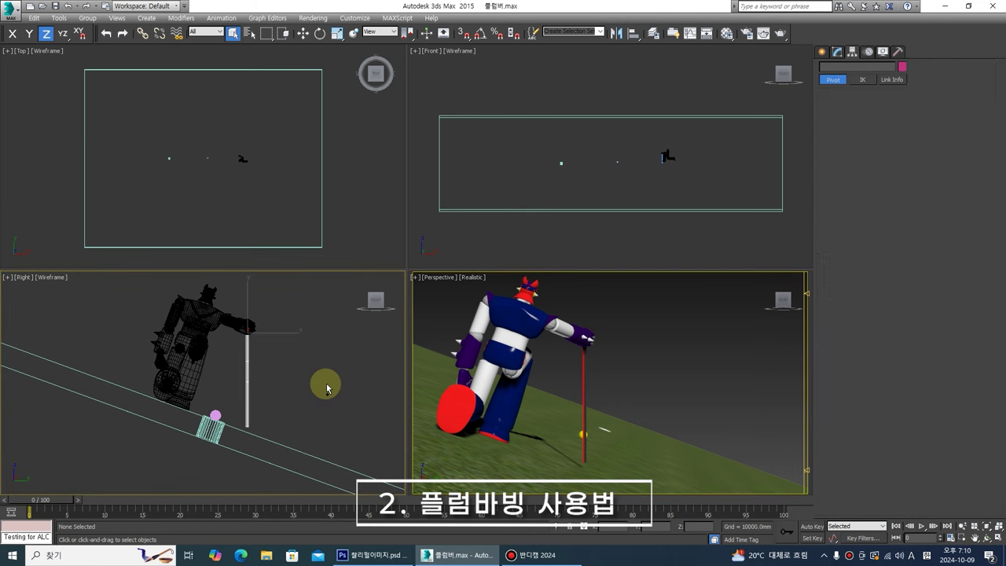
key(ctrl+z)
key(ctrl+z)
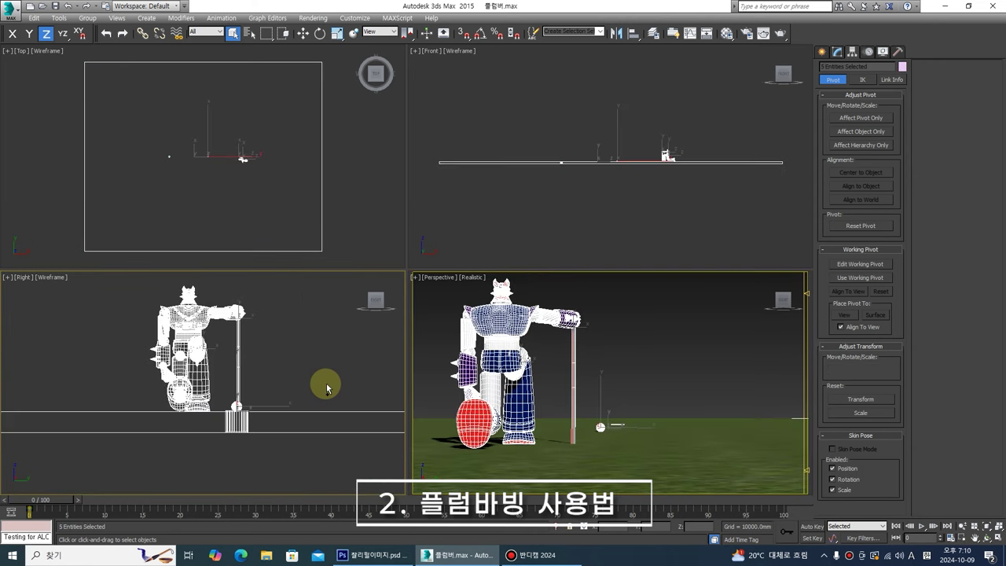
click(327, 355)
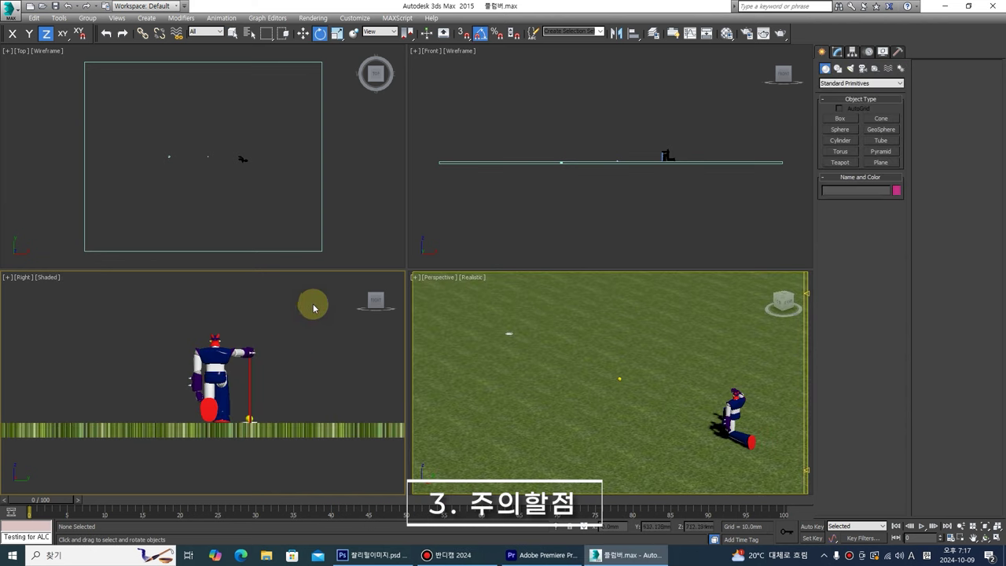
- Select all the scene objects in the Right view and rotate them counterclockwise about the selection centre with angle snap on
drag(313, 304, 135, 476)
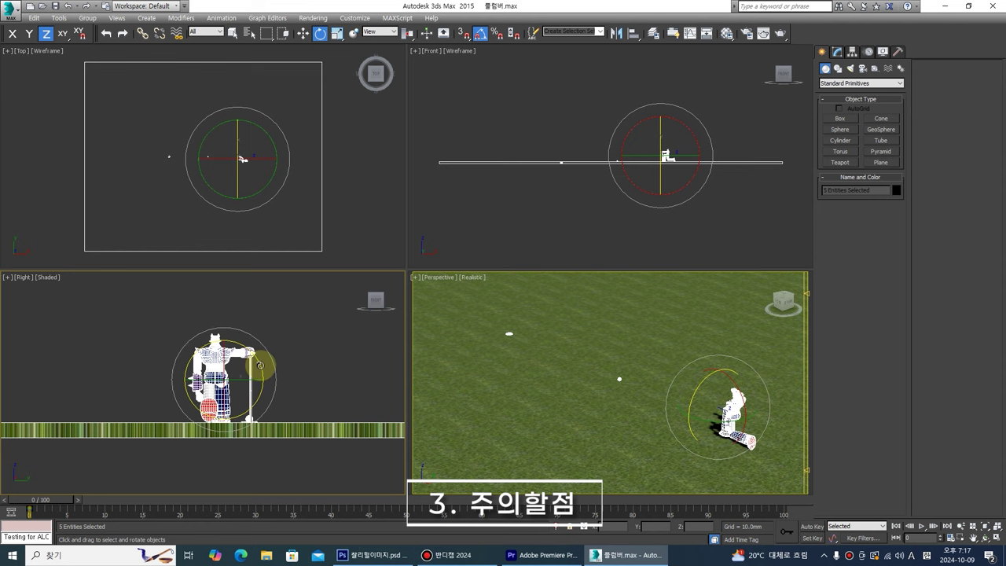
drag(260, 365, 257, 360)
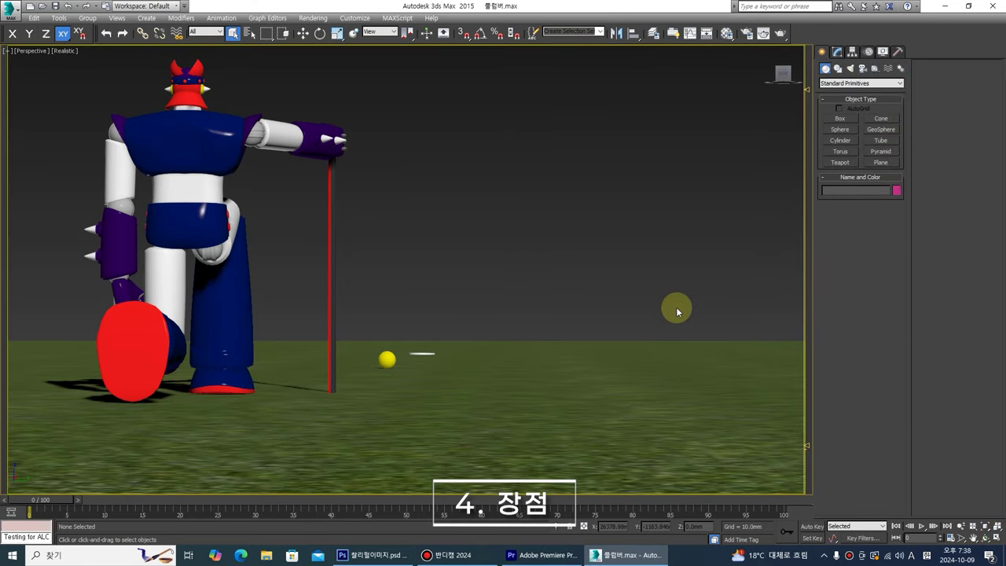
- Compare the ball and hole with the club on level ground from different eye heights in the maximized Perspective view
click(987, 539)
drag(433, 251, 433, 252)
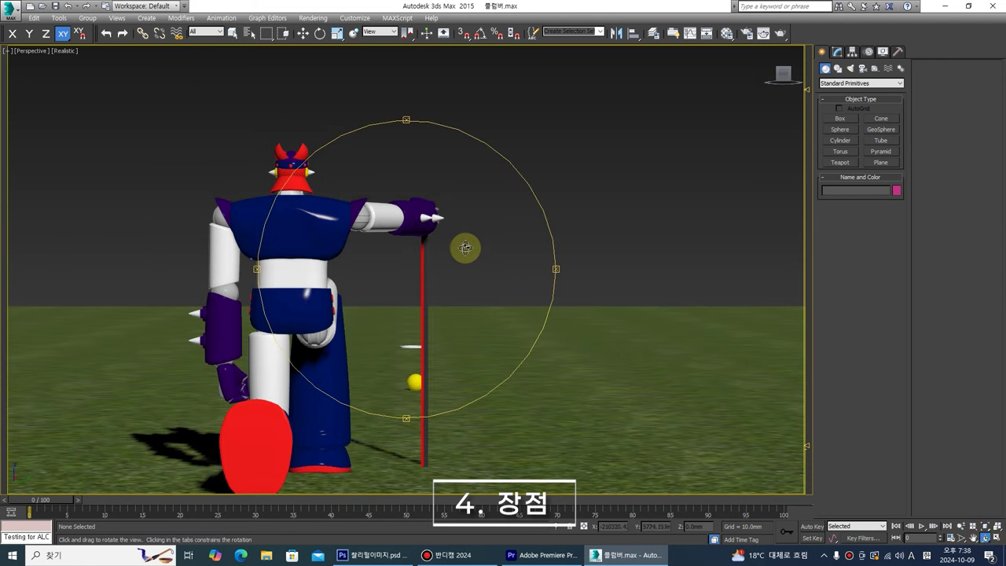
drag(462, 247, 462, 246)
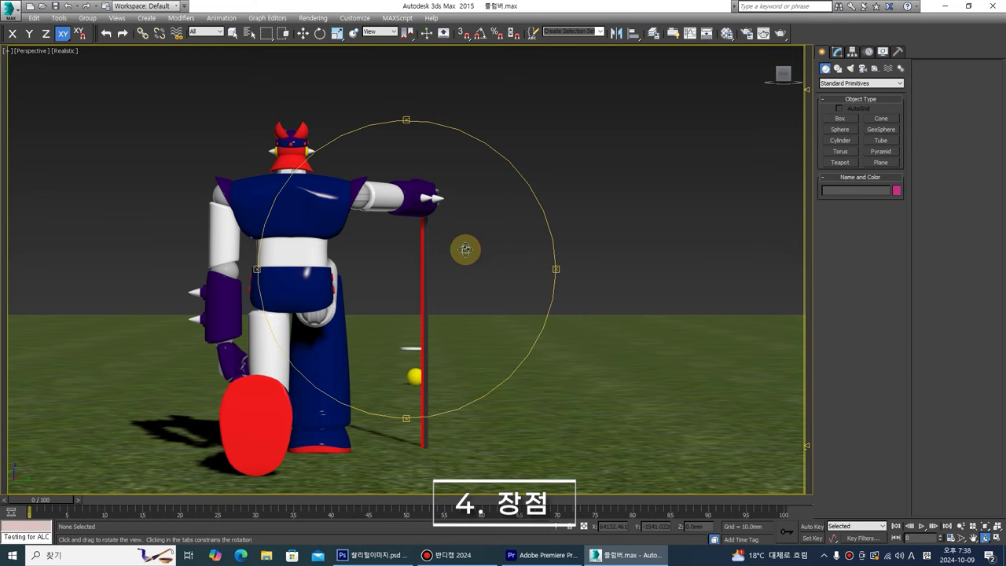
drag(465, 250, 465, 251)
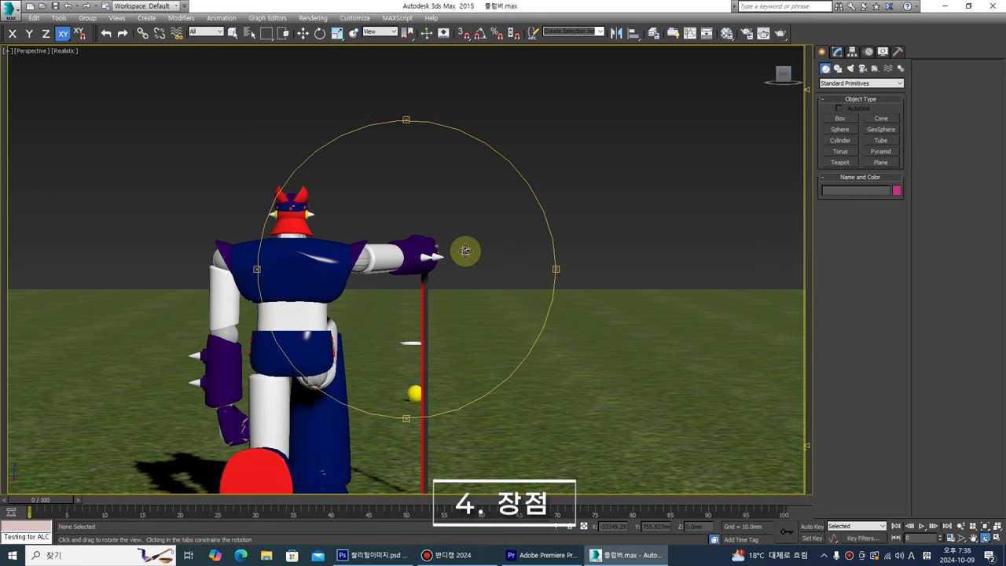
- Restore the four-viewport layout with the scene fitted in the viewports, and show the hole, ball and player closer in the Top view
click(995, 530)
click(995, 527)
right_click(315, 210)
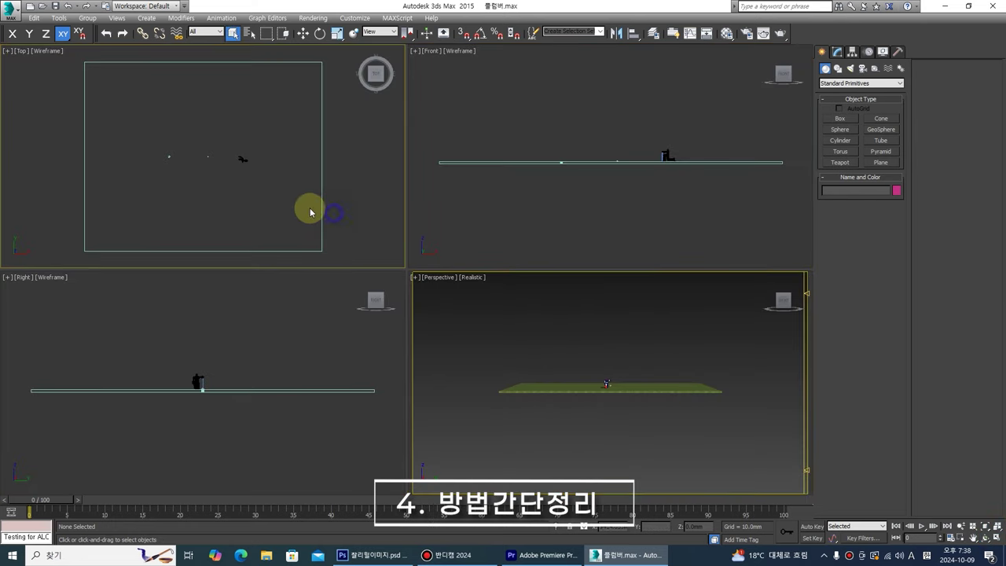
scroll(210, 168, up, 5)
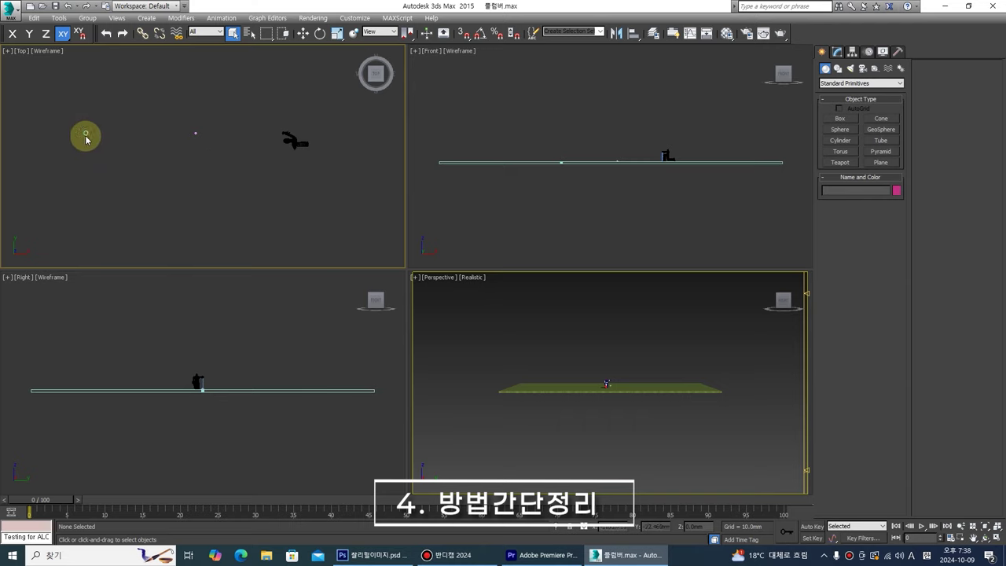